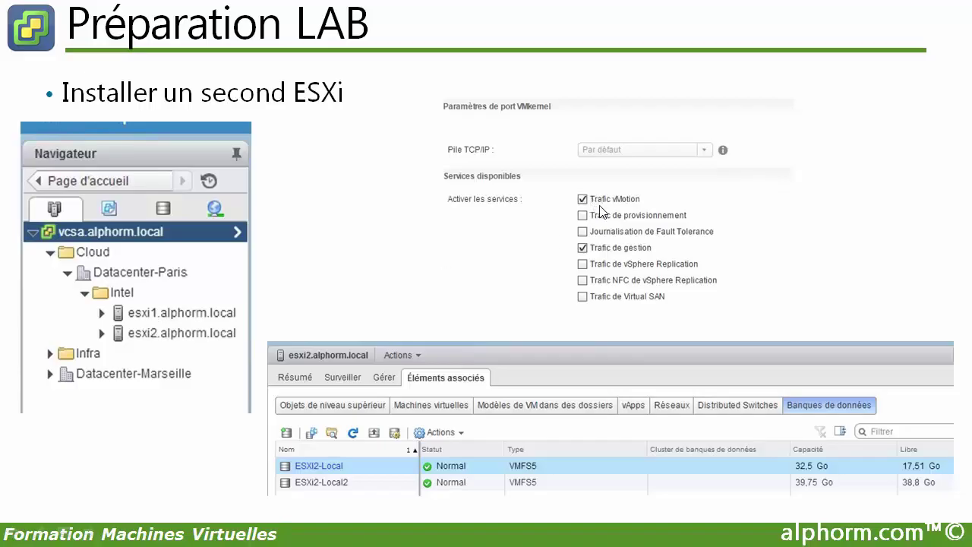
left_click(482, 275)
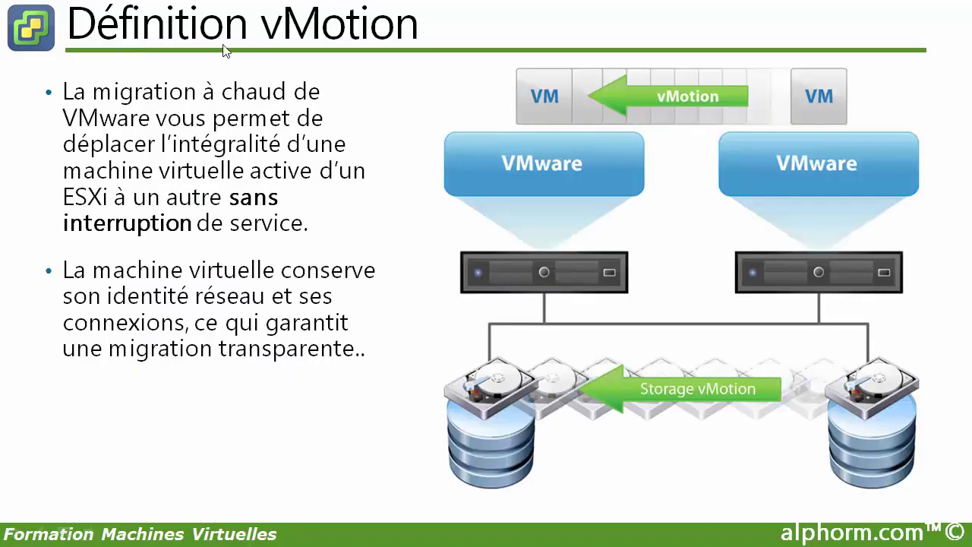
left_click(486, 436)
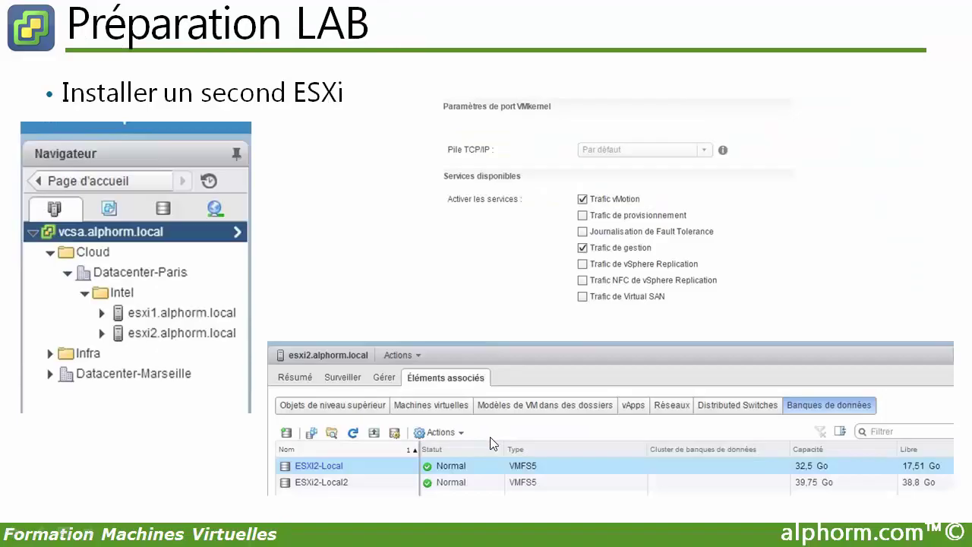
left_click(581, 247)
left_click(582, 247)
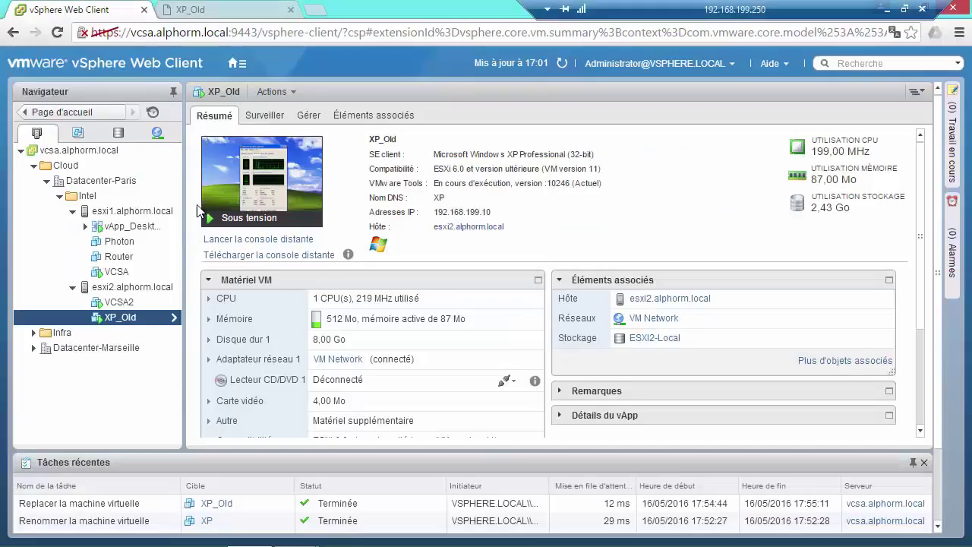
Show the VMkernel adapters in the networking settings of host esxi1.alphorm.local.
left_click(141, 213)
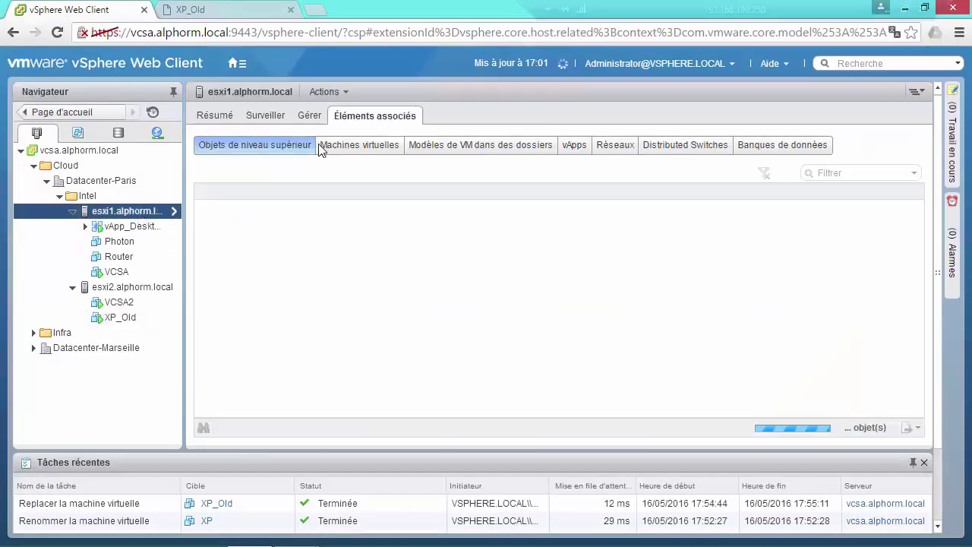
left_click(308, 117)
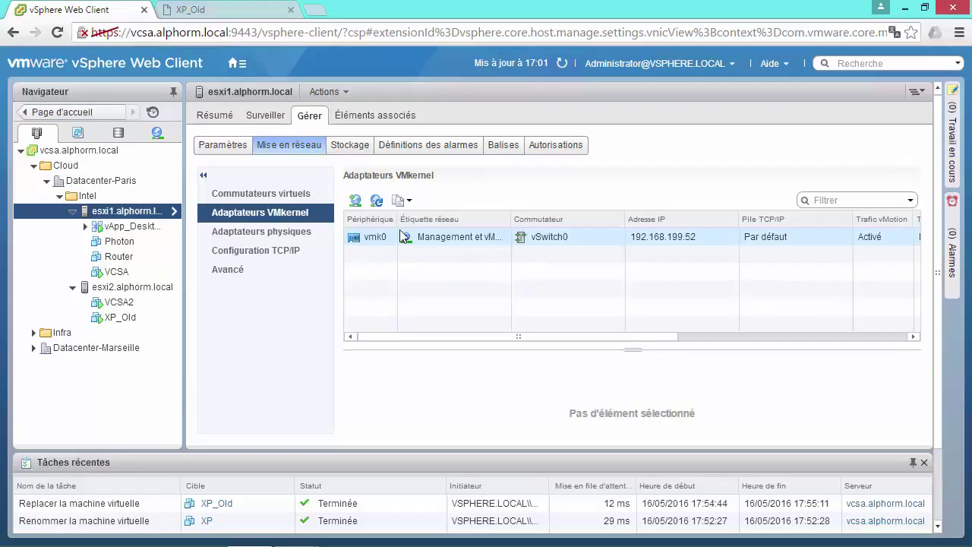
left_click(354, 199)
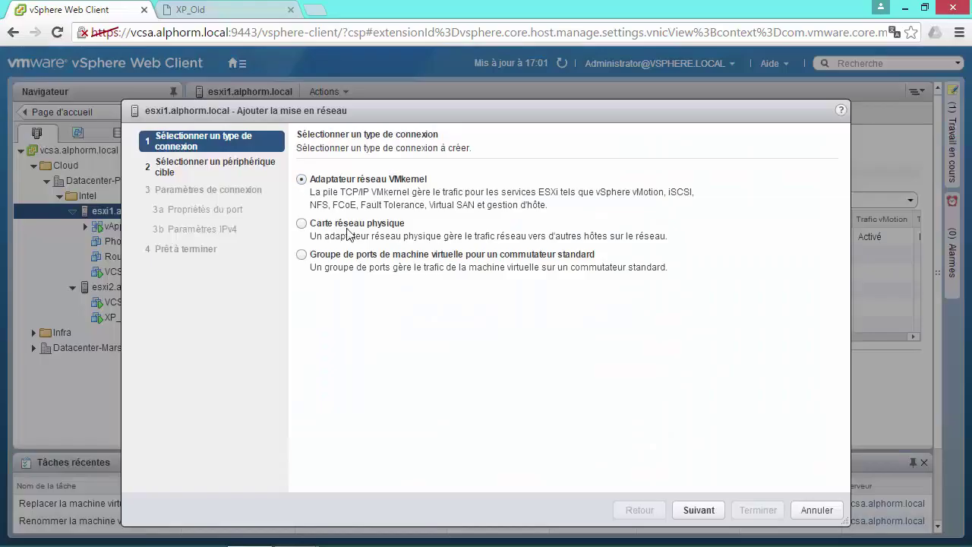
left_click(699, 509)
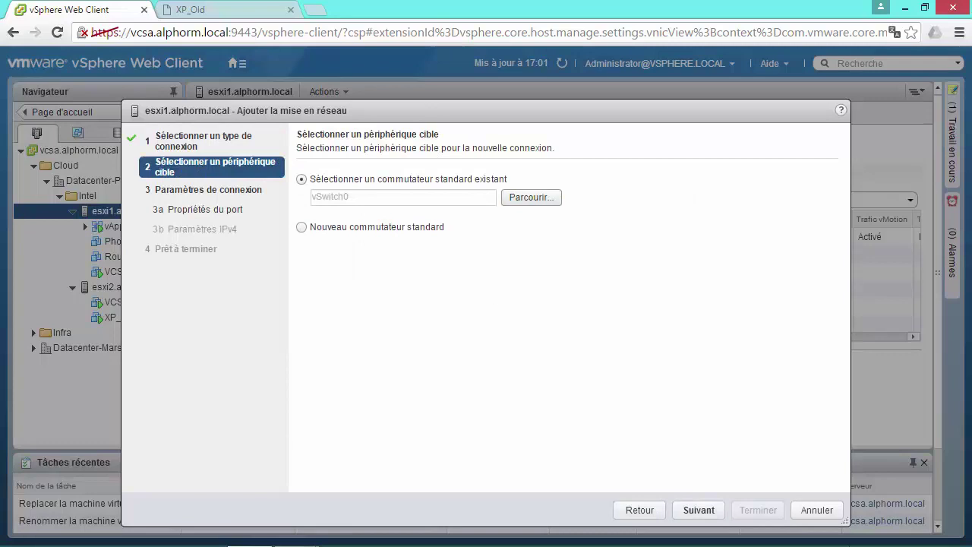
left_click(690, 511)
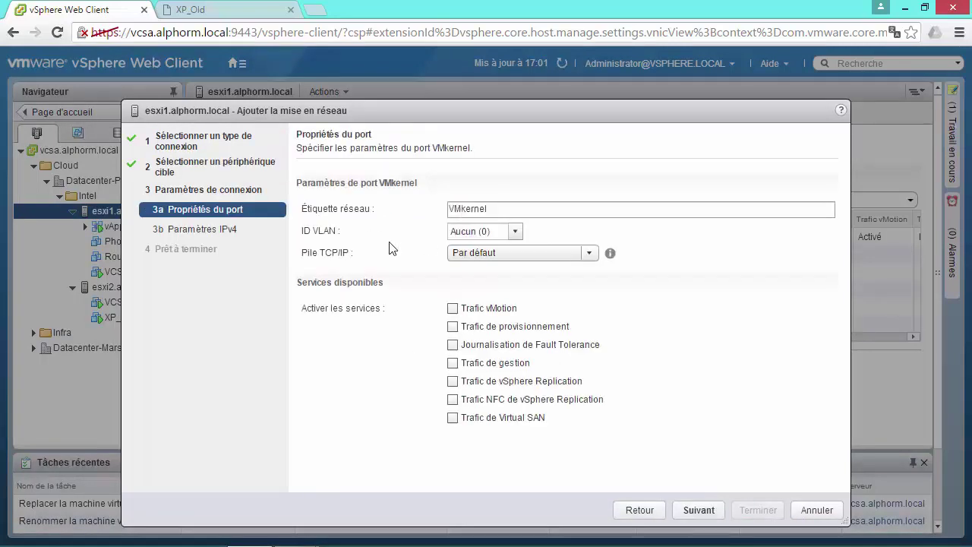
left_click(453, 308)
left_click_drag(512, 213, 450, 208)
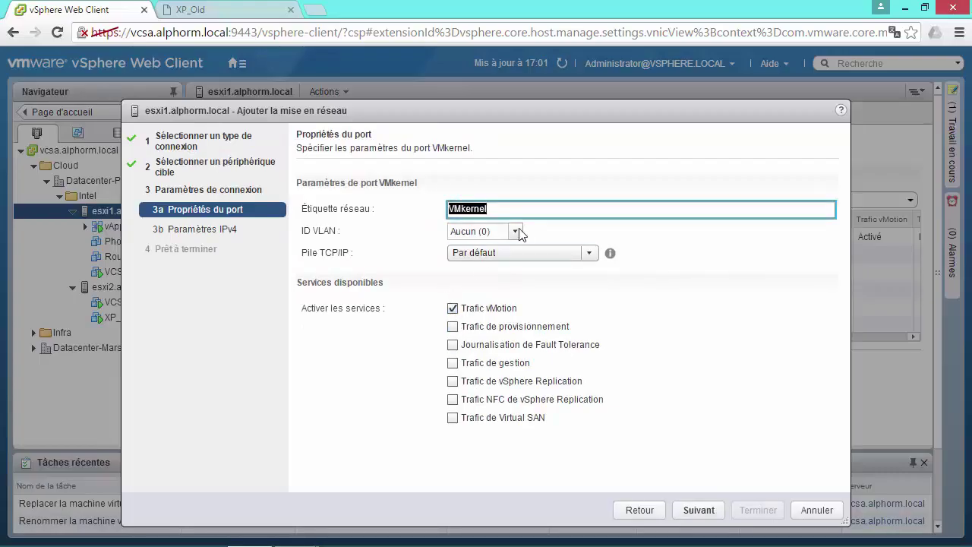
type("vmot")
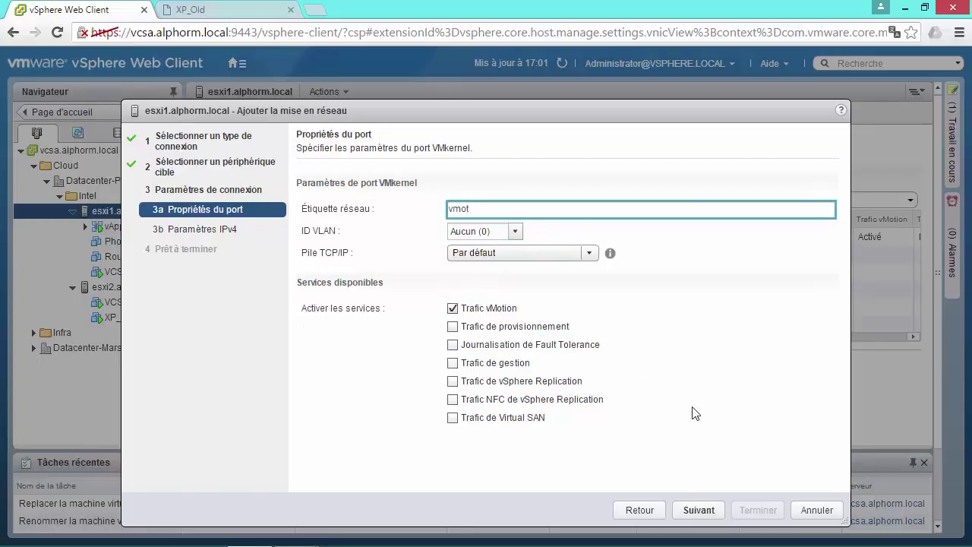
left_click(821, 510)
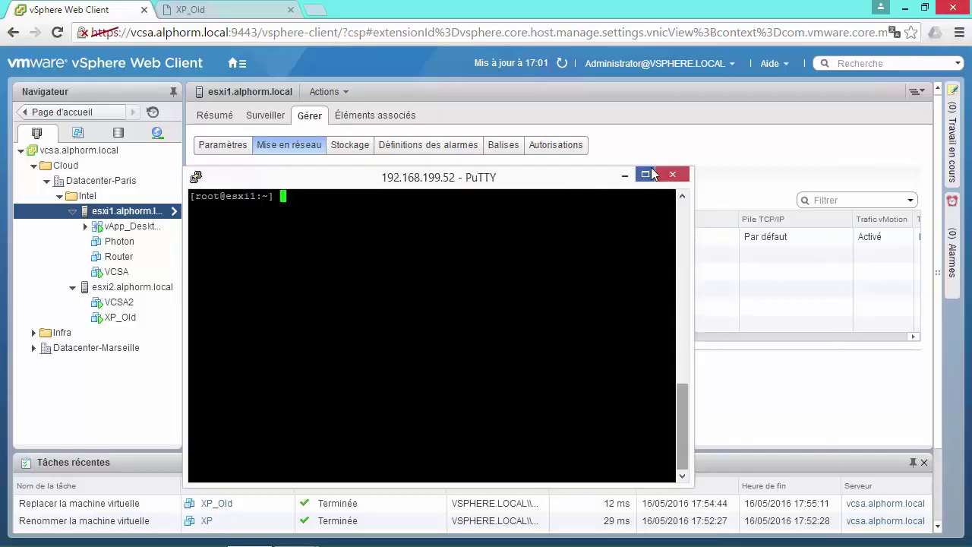
Maximize the PuTTY session to esxi1 and run vmkping without arguments to list its options.
left_click(648, 173)
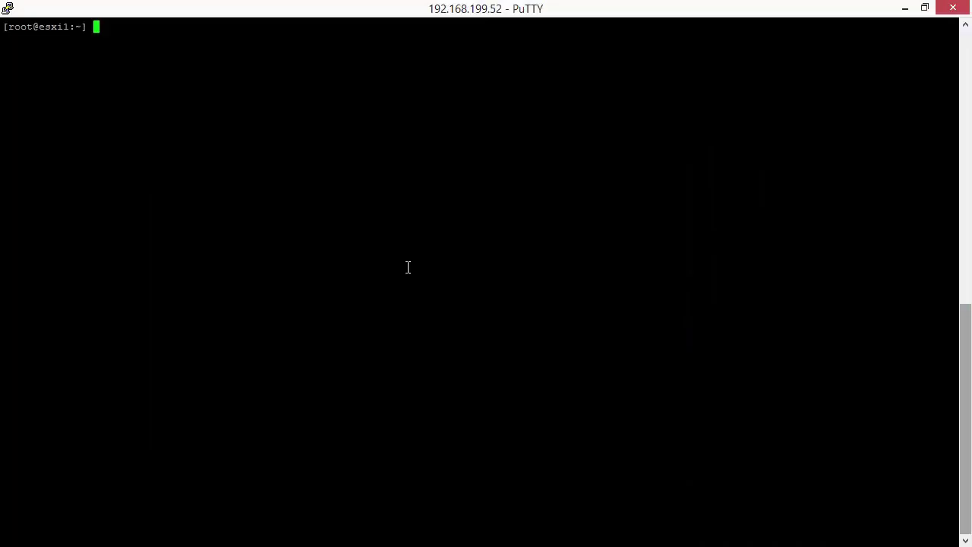
type("vmkping")
key("Return")
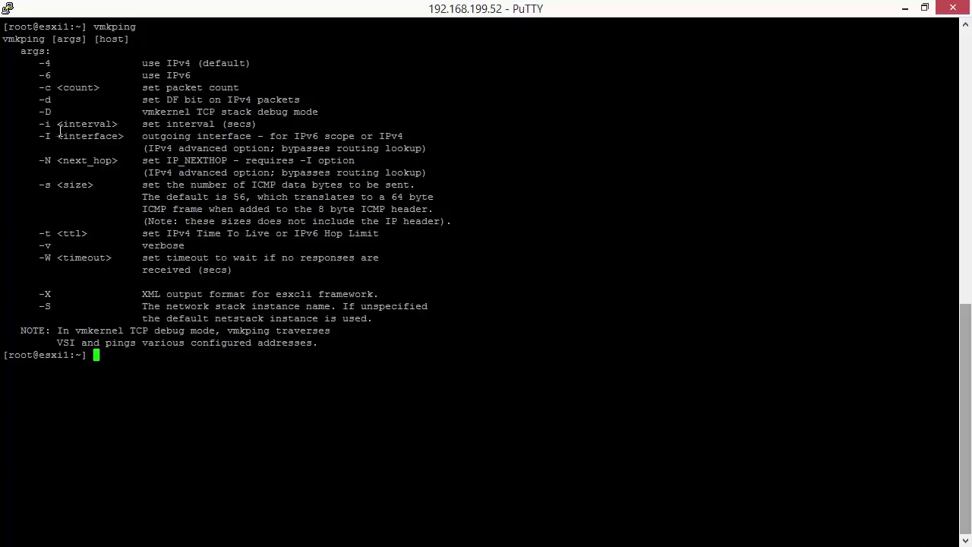
Test connectivity through interface vmk0 by running vmkping -I vmk0 192.168.199.53, and minimize the PuTTY session.
key("Up")
type("-I ")
type("vmk")
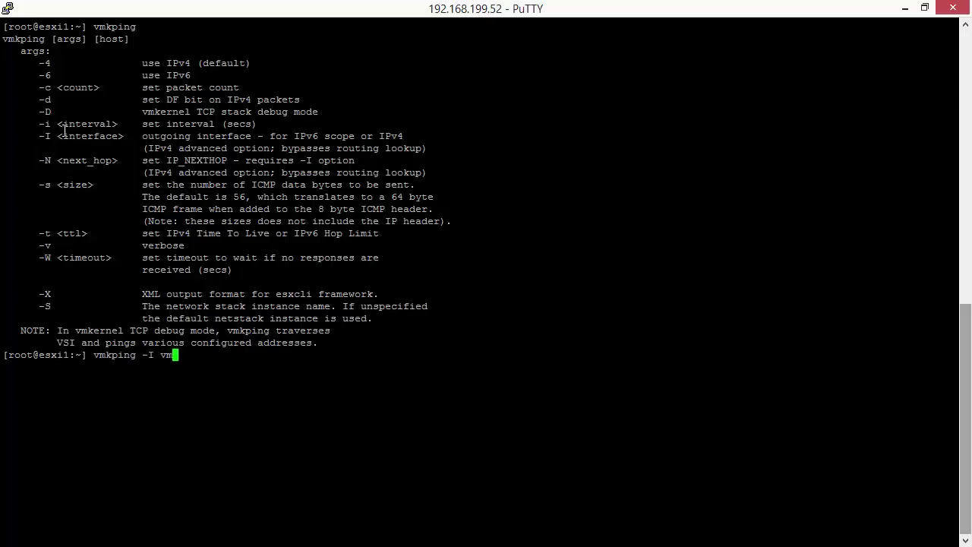
type("0")
left_click_drag(44, 130, 124, 130)
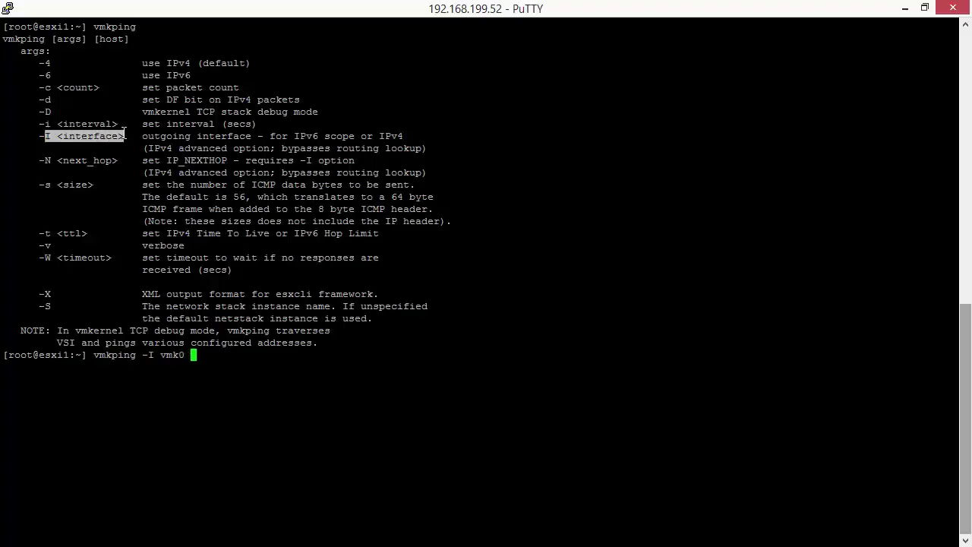
left_click(227, 355)
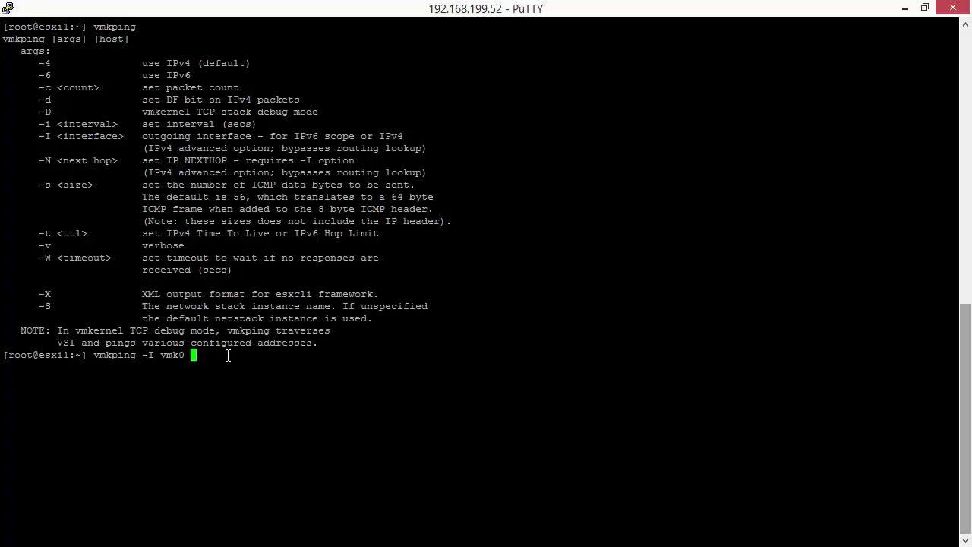
type("192.168.199.53")
key("Return")
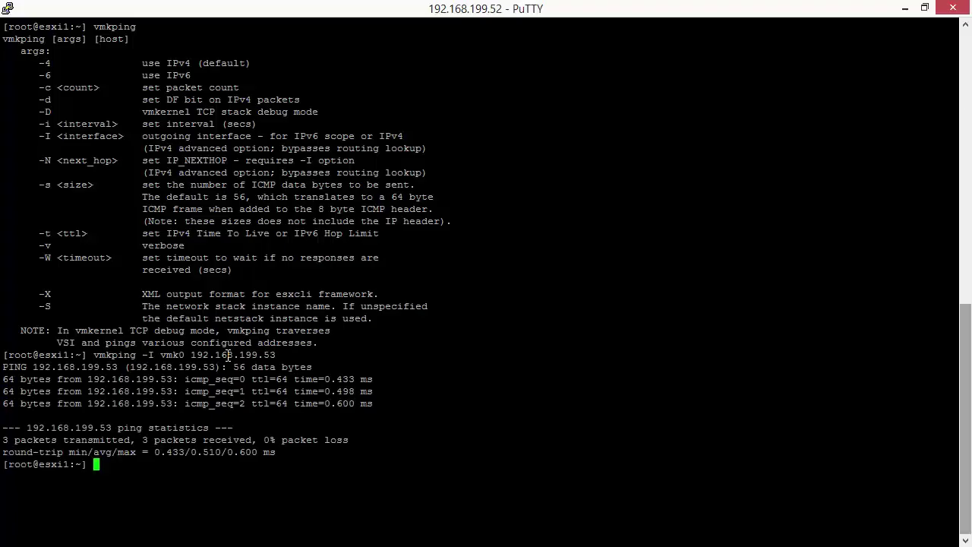
key("Return")
left_click(905, 7)
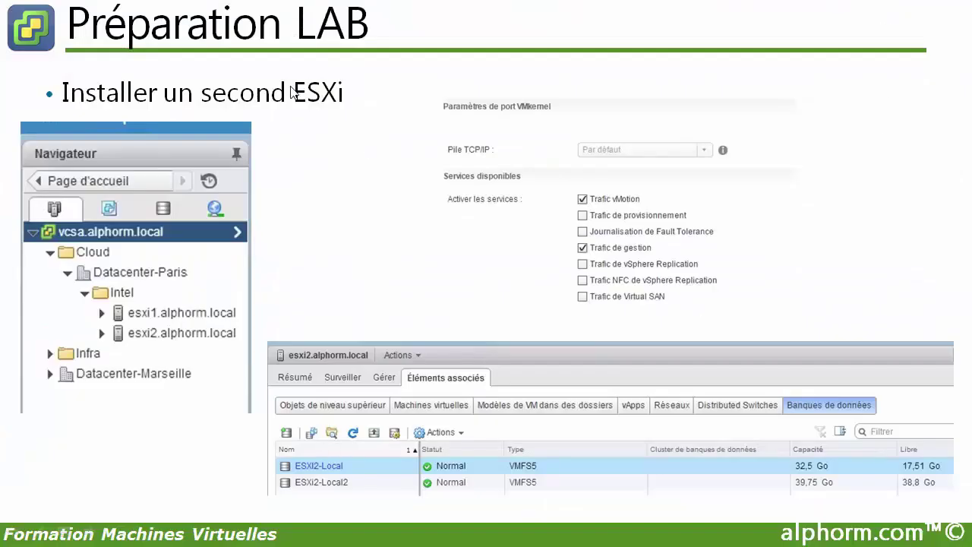
left_click(344, 197)
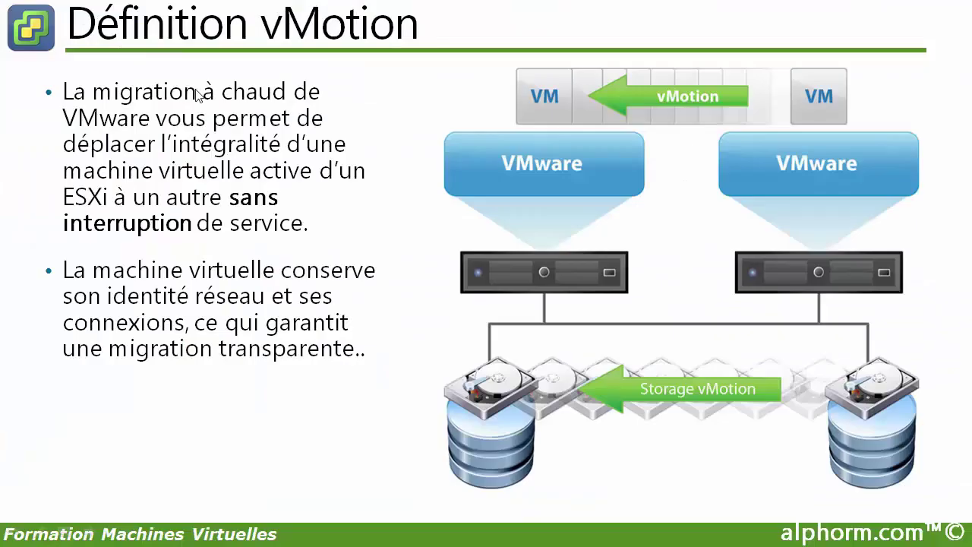
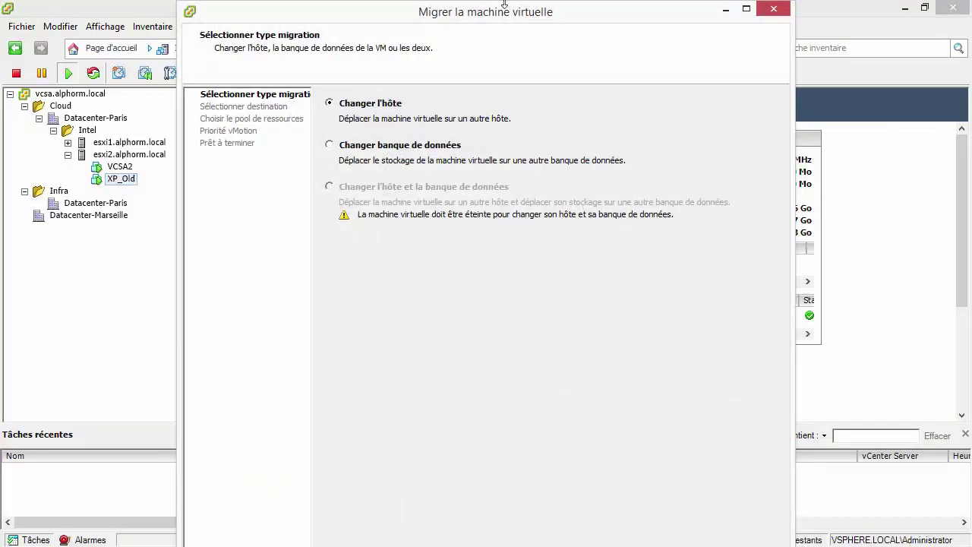
Cancel the open migration wizard, switch to the vSphere Web Client and rename the virtual machine XP_Old as XP.
left_click_drag(498, 19, 471, 15)
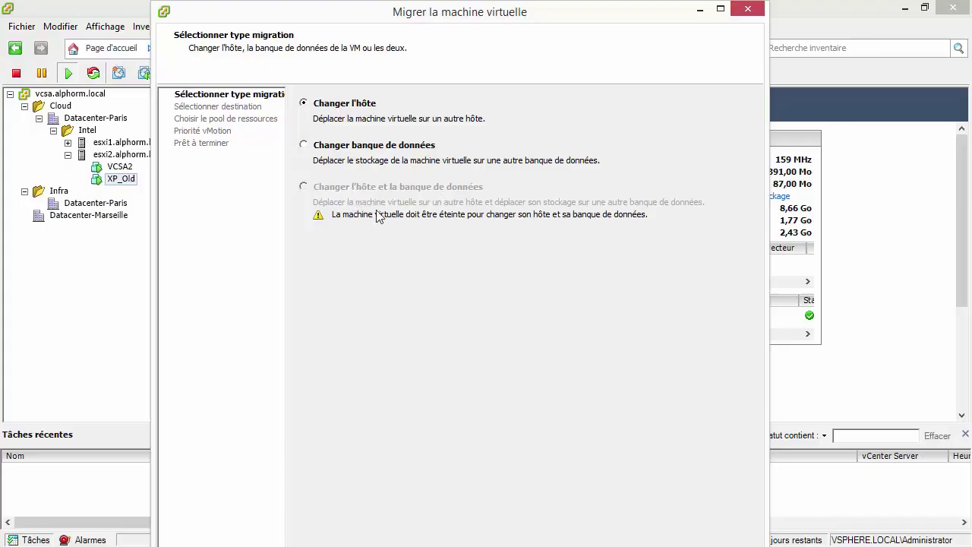
left_click(748, 9)
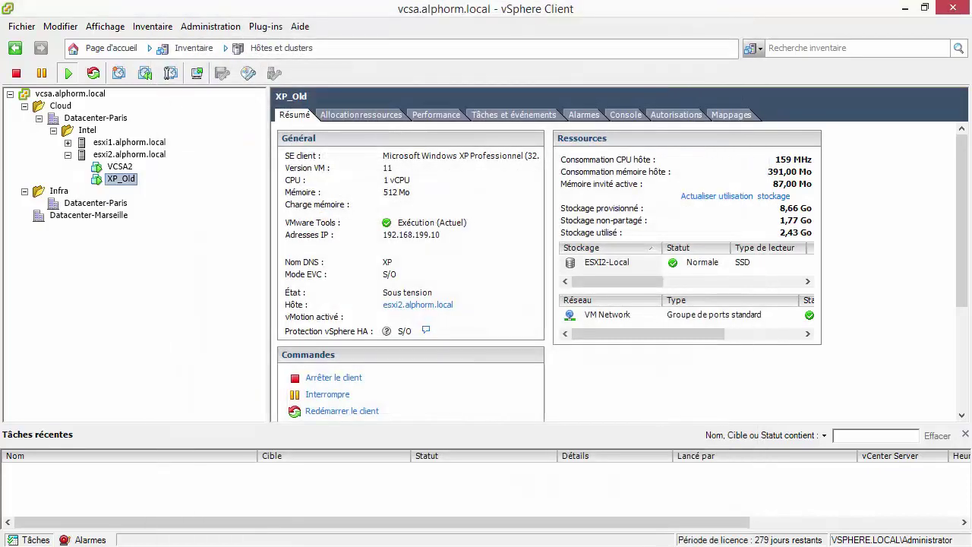
key("alt+Tab")
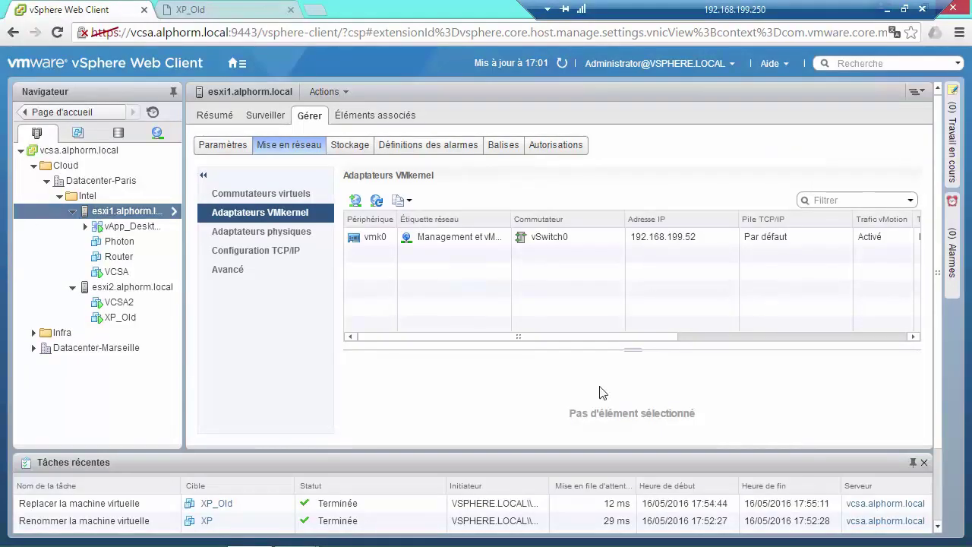
left_click(122, 319)
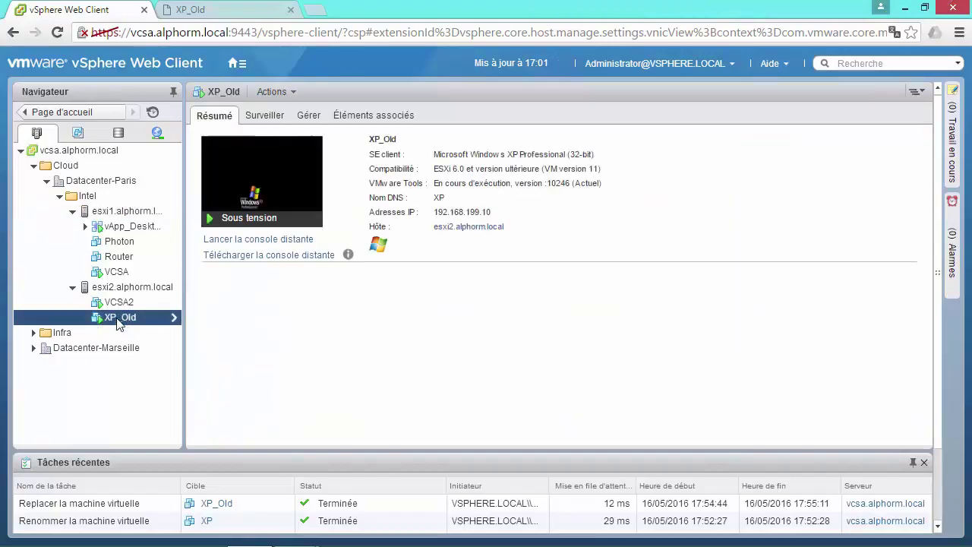
right_click(119, 323)
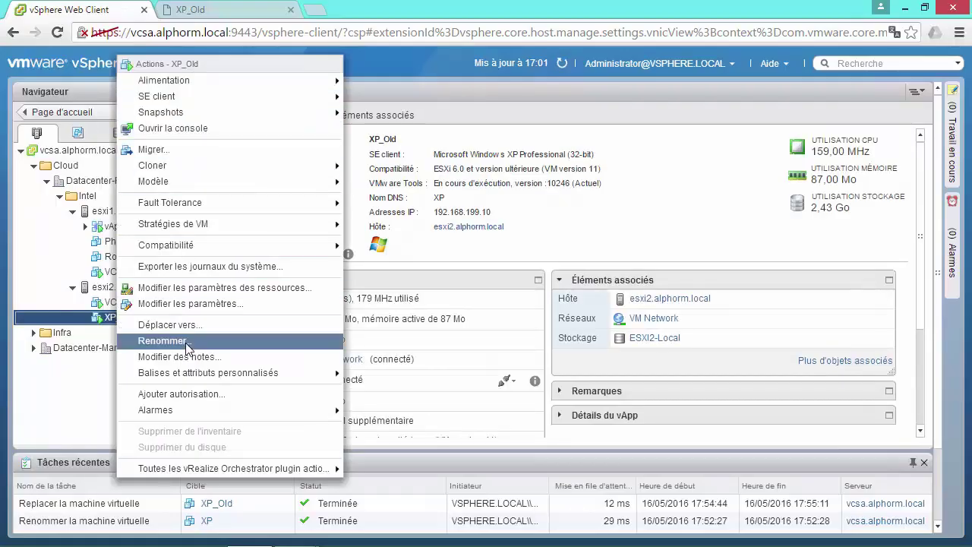
left_click(171, 341)
left_click(403, 295)
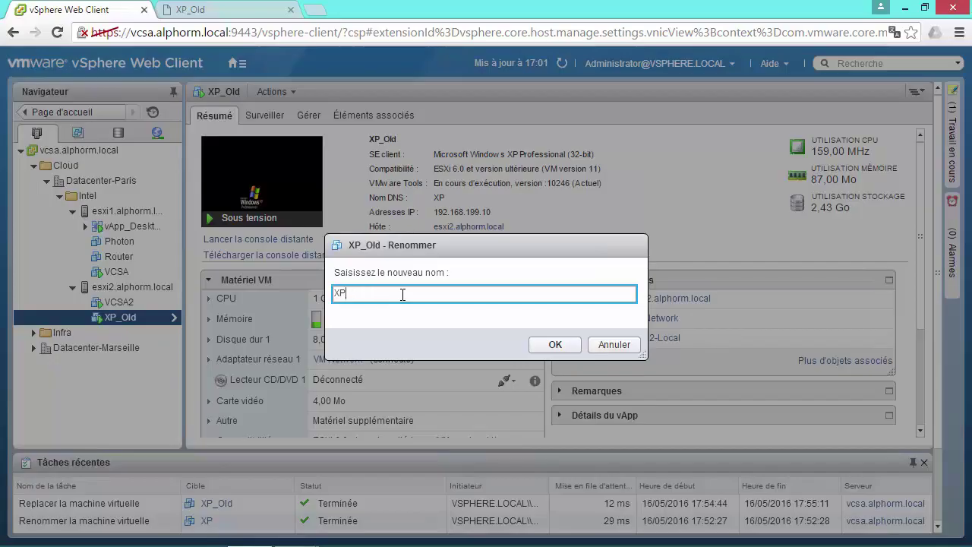
key("Return")
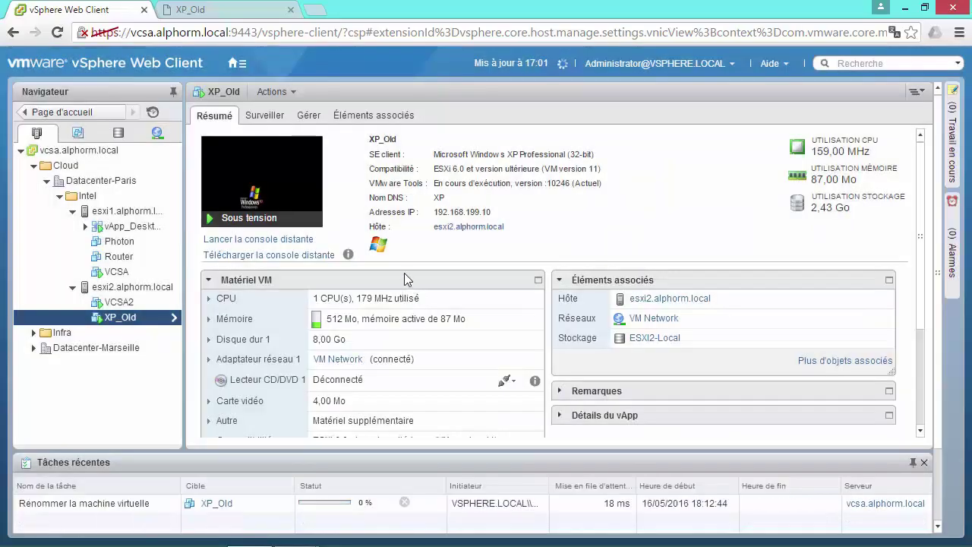
Start migrating the XP virtual machine, choosing to change both compute resource and storage with the storage selected first.
right_click(125, 325)
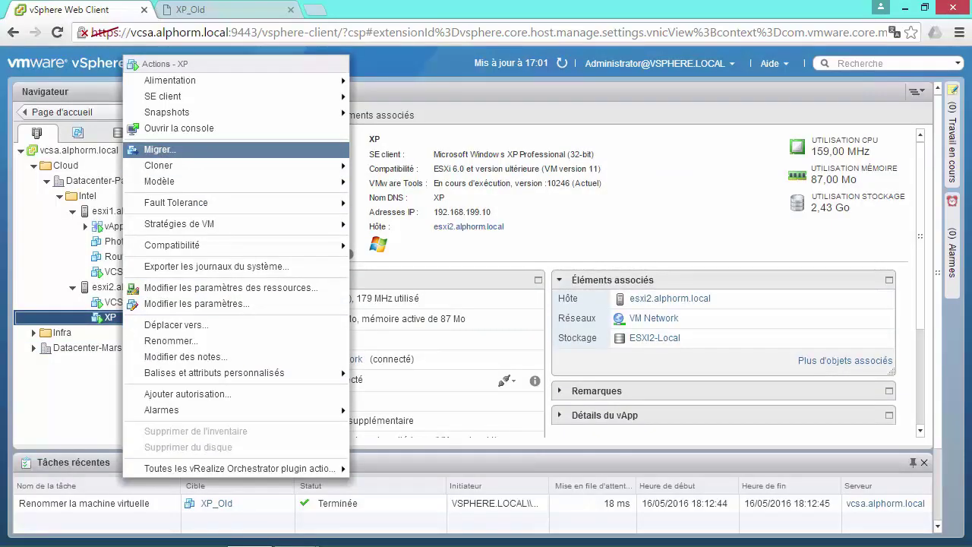
left_click(197, 151)
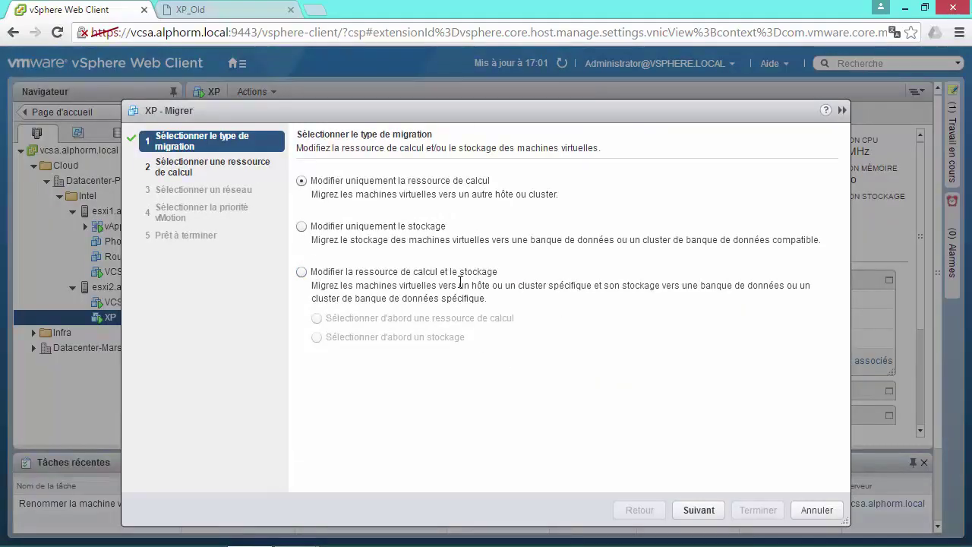
left_click(302, 272)
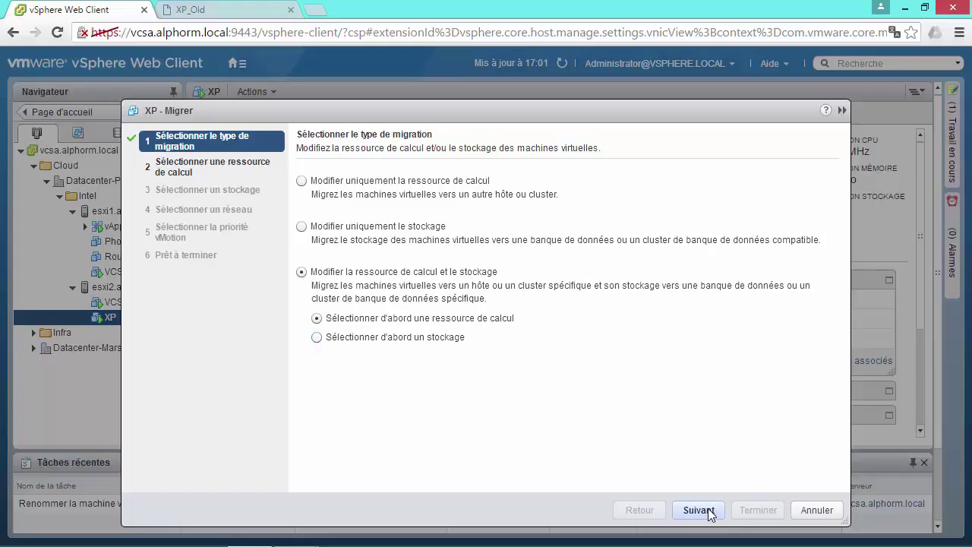
left_click(317, 337)
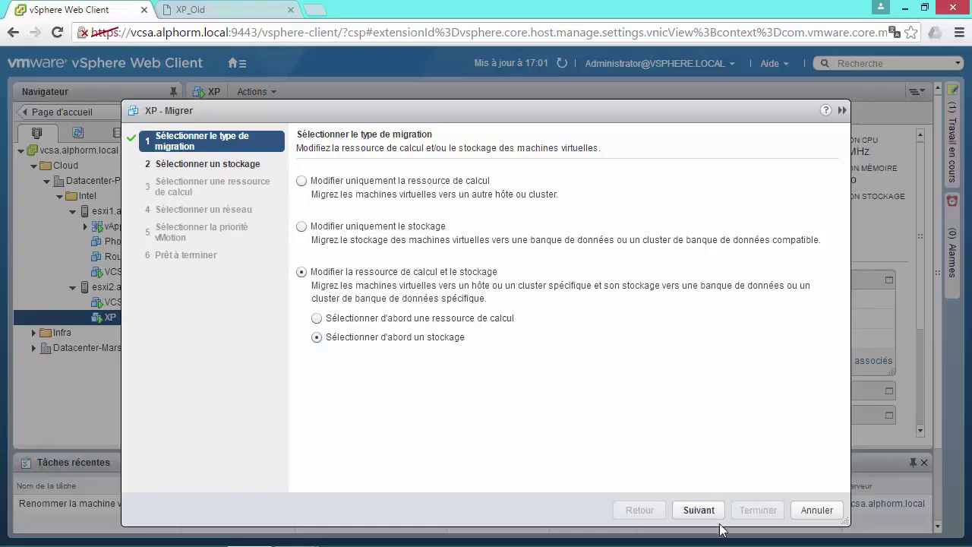
left_click(700, 511)
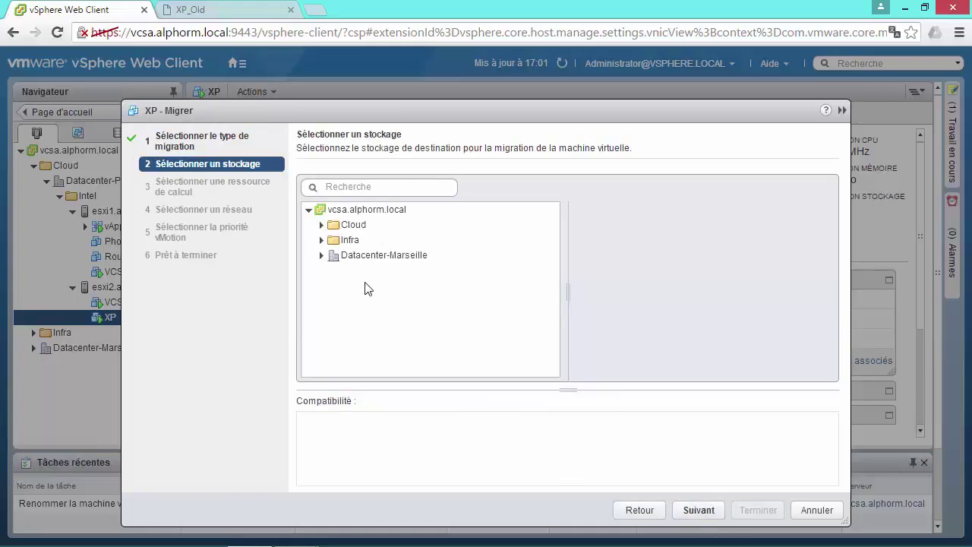
Expand the Cloud and Infra folders and the Datacenter-Paris under each in the destination storage tree.
left_click(319, 256)
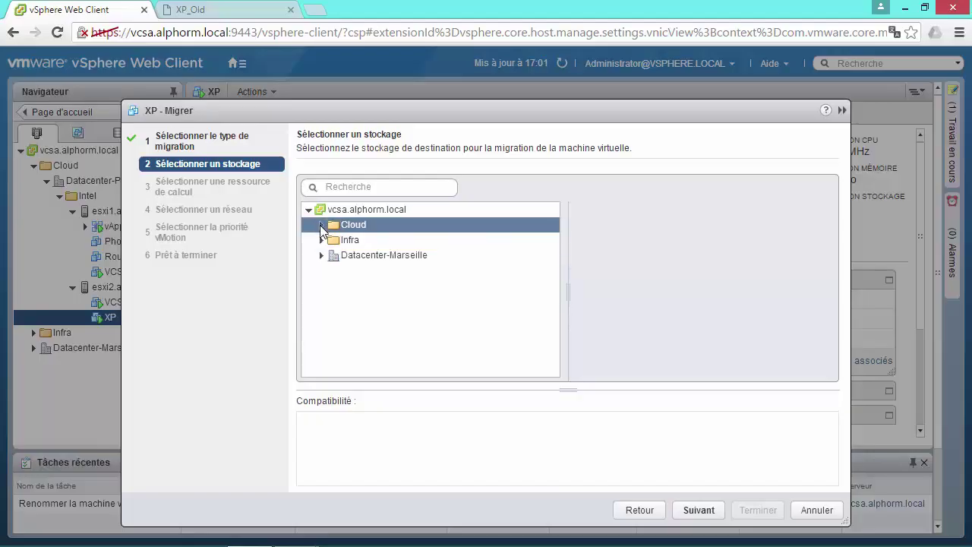
left_click(321, 239)
left_click(339, 262)
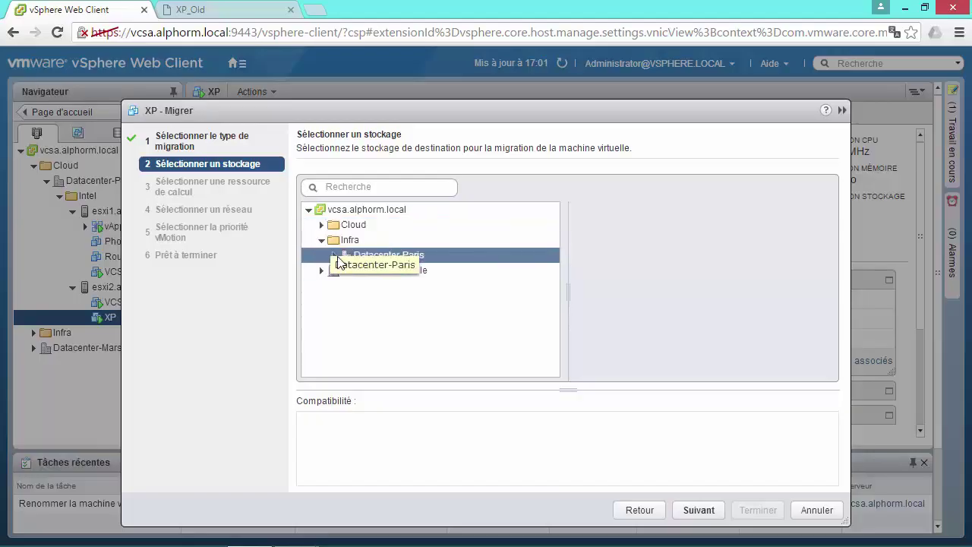
left_click(334, 256)
left_click(324, 235)
left_click(321, 224)
left_click(346, 240)
left_click(334, 240)
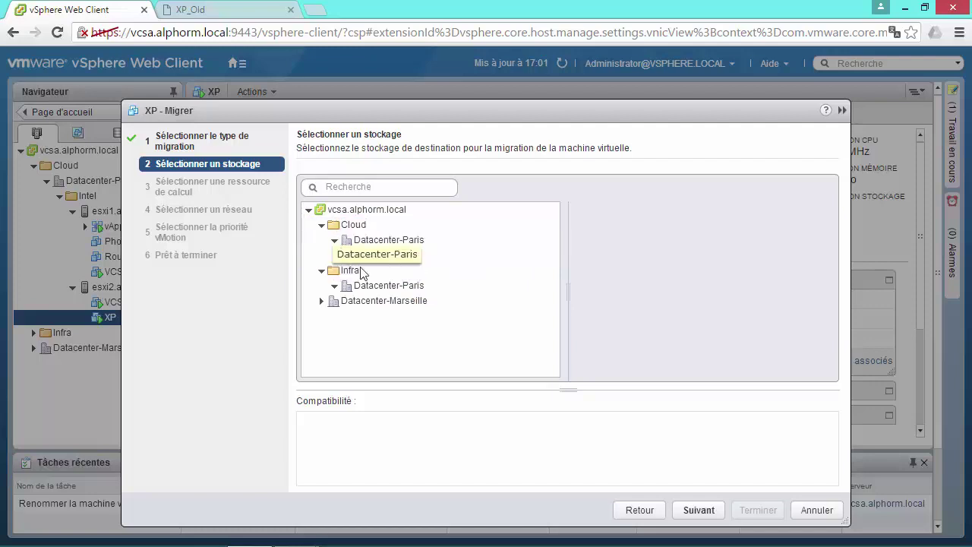
left_click(360, 271)
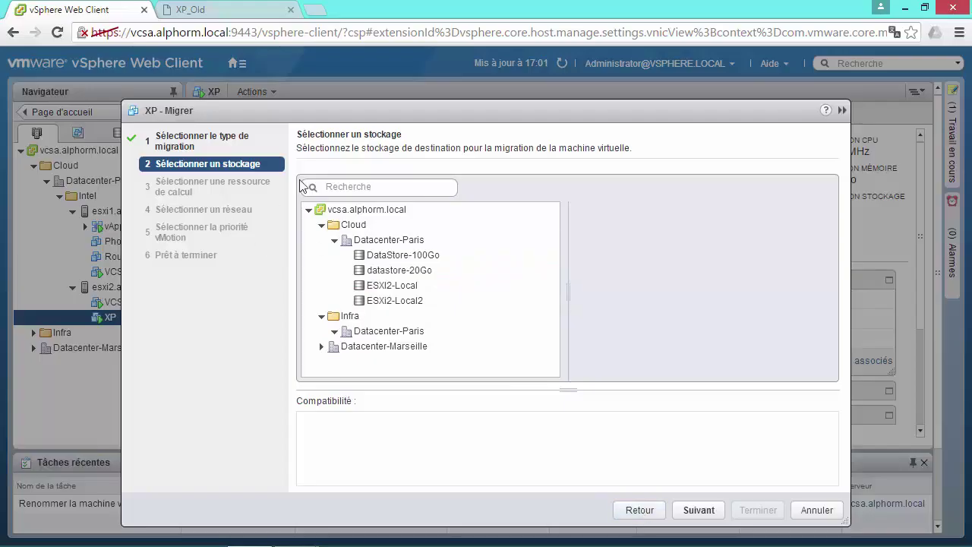
Choose datastore-20Go in Cloud's Datacenter-Paris as the destination storage and continue to the compute resource selection.
left_click(429, 257)
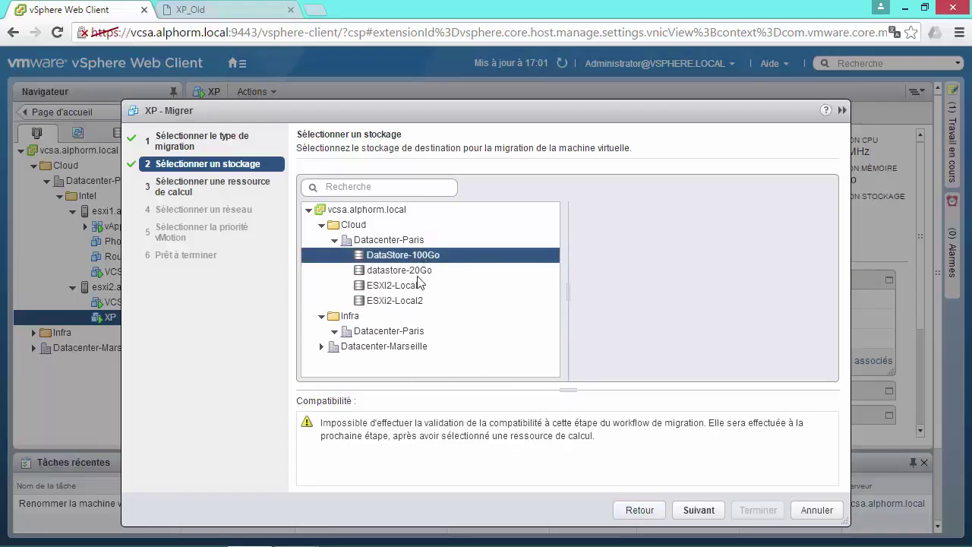
left_click(416, 274)
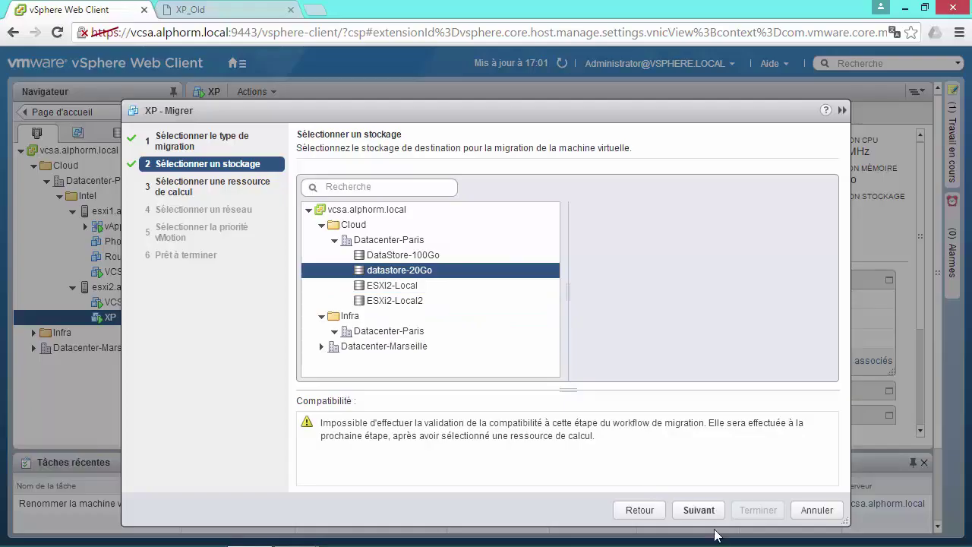
left_click_drag(424, 408, 643, 461)
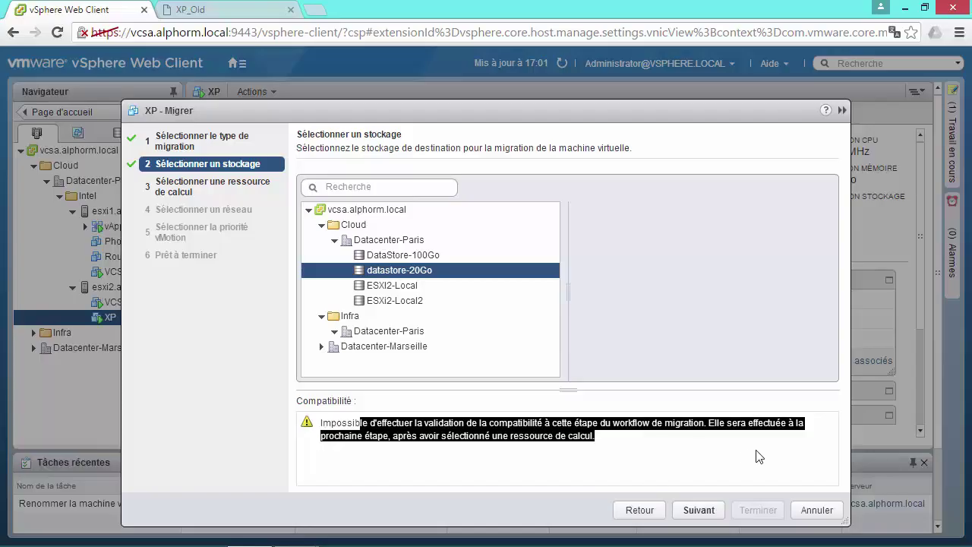
left_click(699, 511)
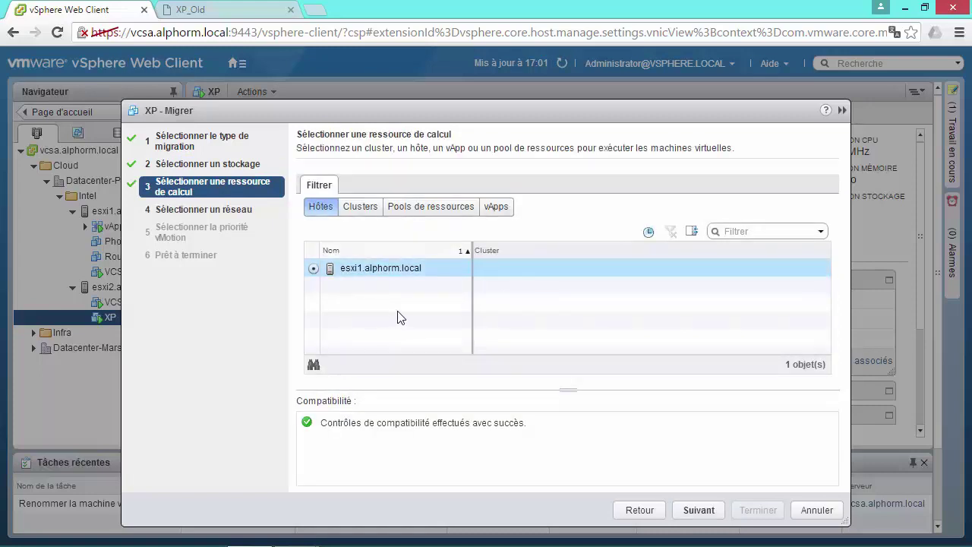
Accept host esxi1.alphorm.local, destination network VM Network and high vMotion priority, and start the migration.
left_click(699, 510)
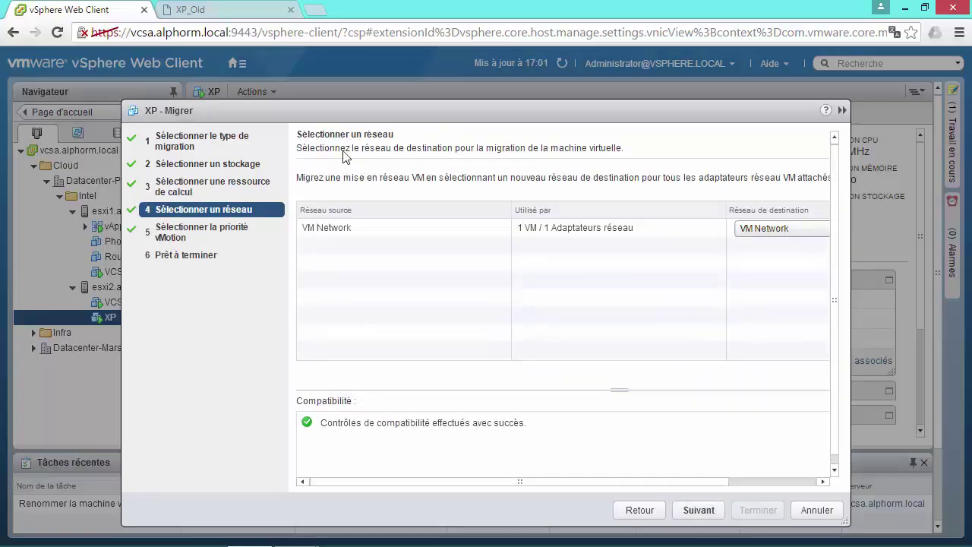
left_click(761, 232)
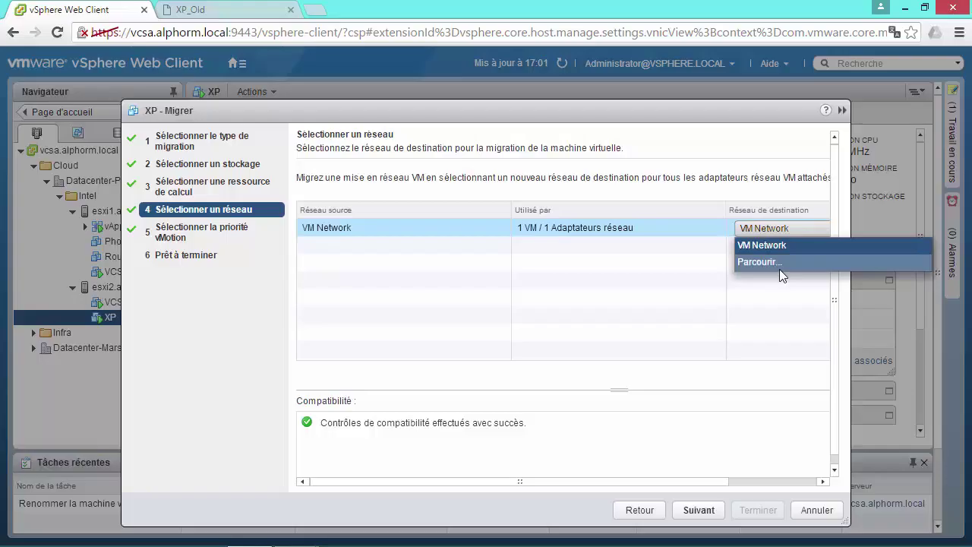
left_click(698, 510)
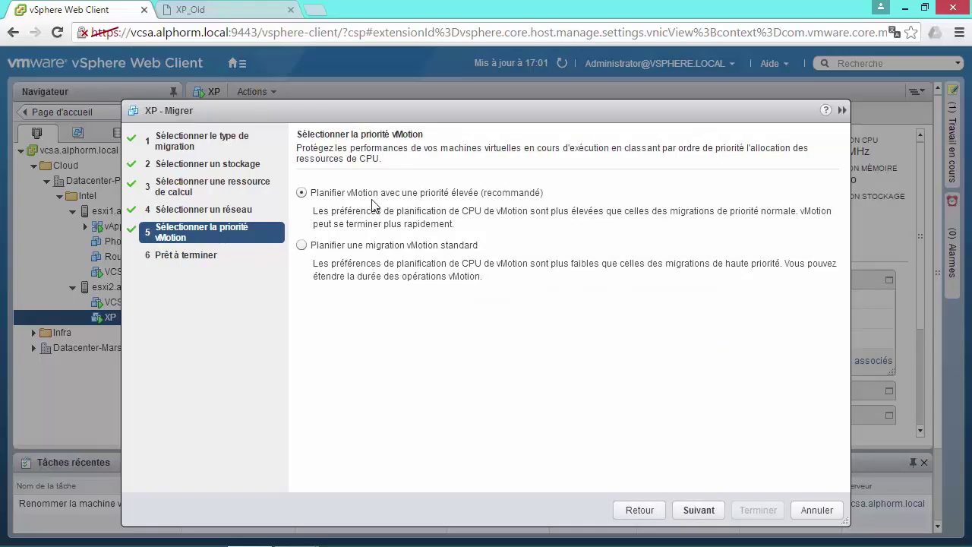
left_click(699, 511)
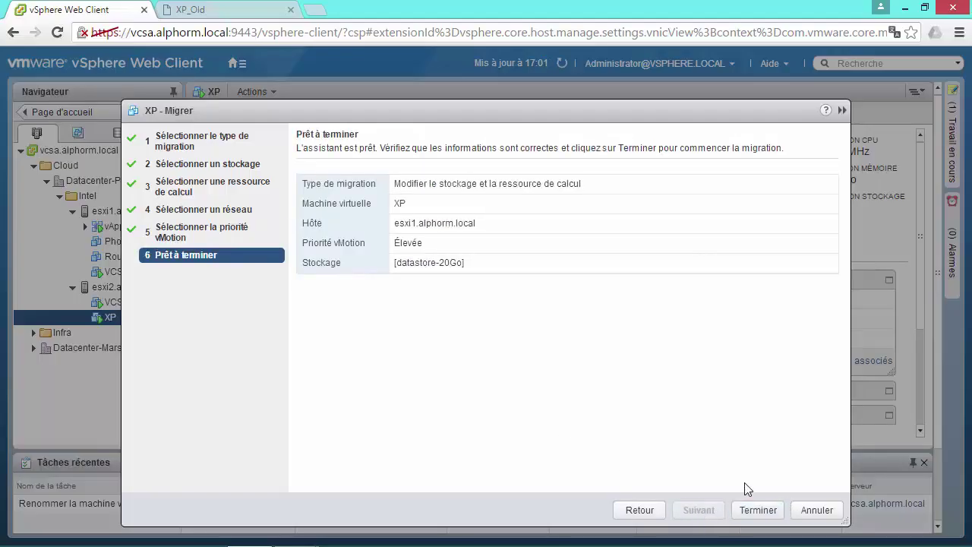
left_click(758, 509)
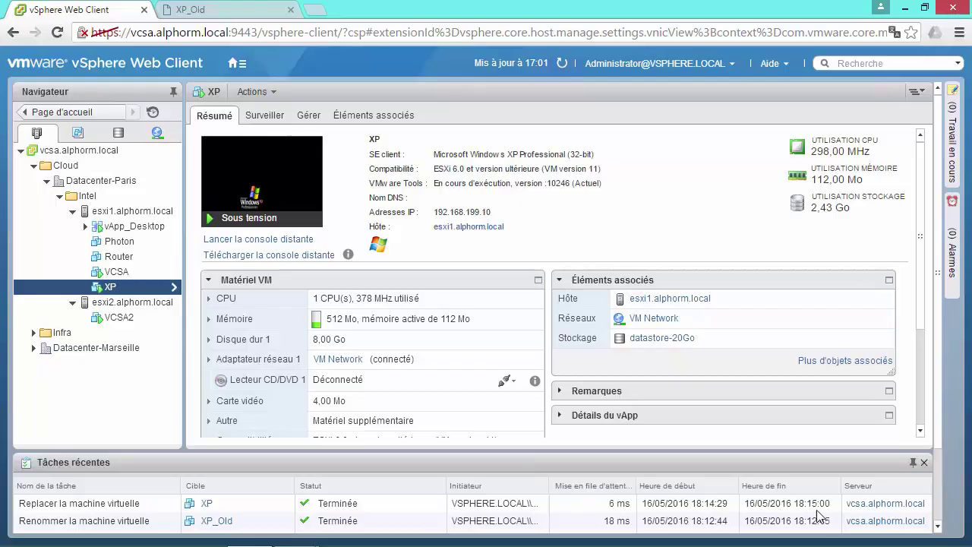
Close the disconnected XP_Old console and launch a new remote console for the XP virtual machine.
left_click(225, 10)
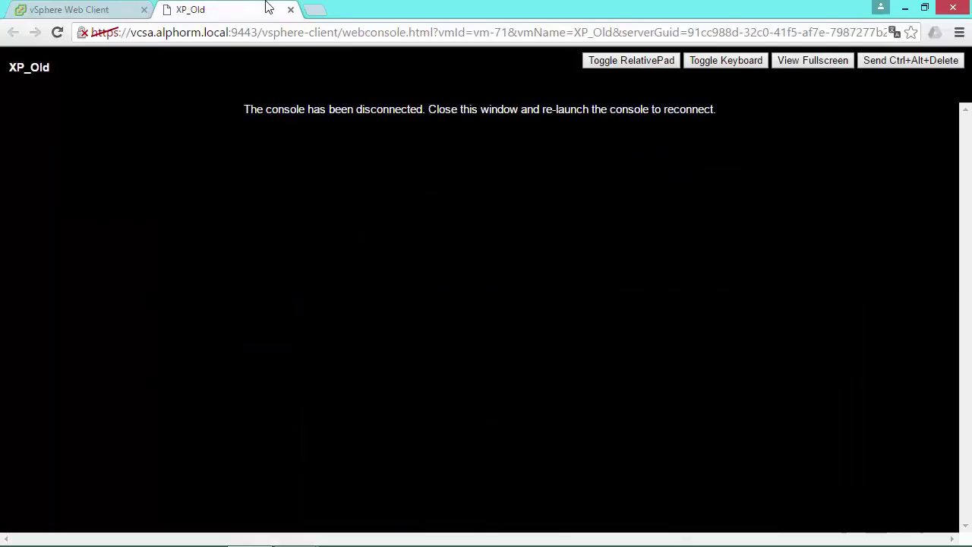
left_click(290, 9)
left_click(274, 158)
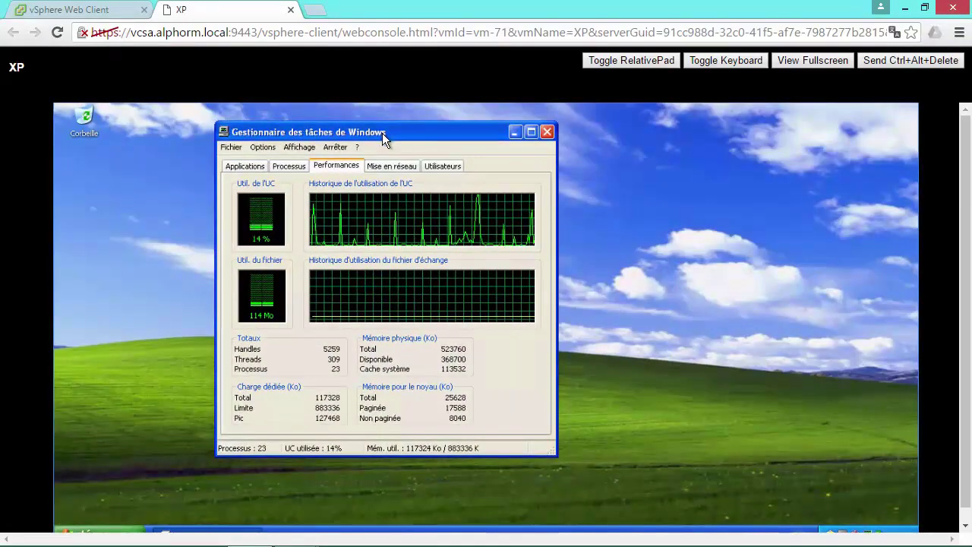
Return to the vSphere Web Client, browse the files of datastore-20Go and select its XP folder.
left_click(87, 10)
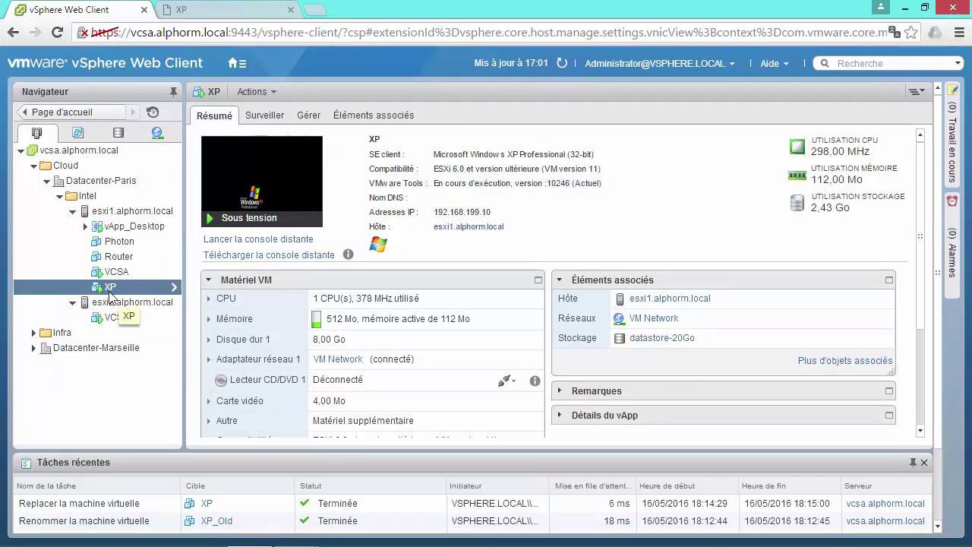
left_click(118, 132)
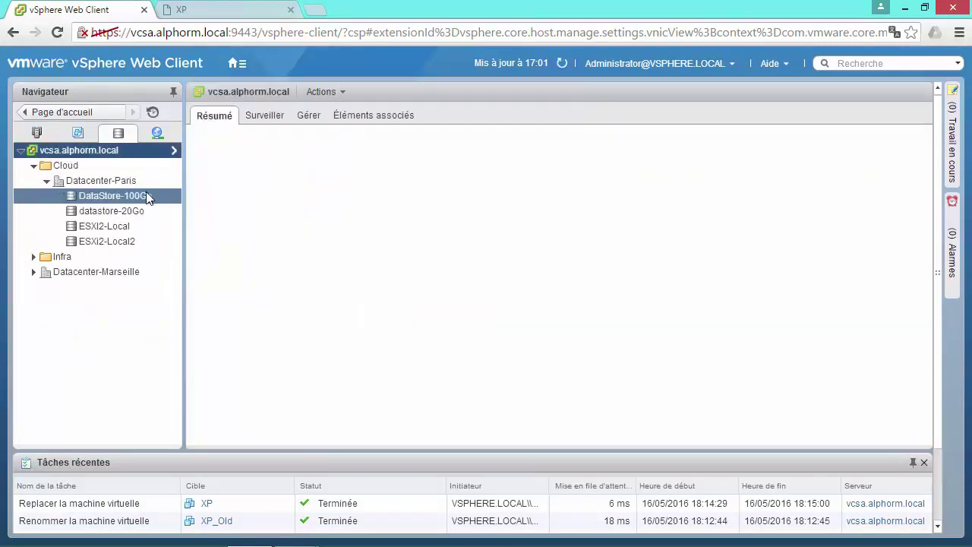
left_click(141, 213)
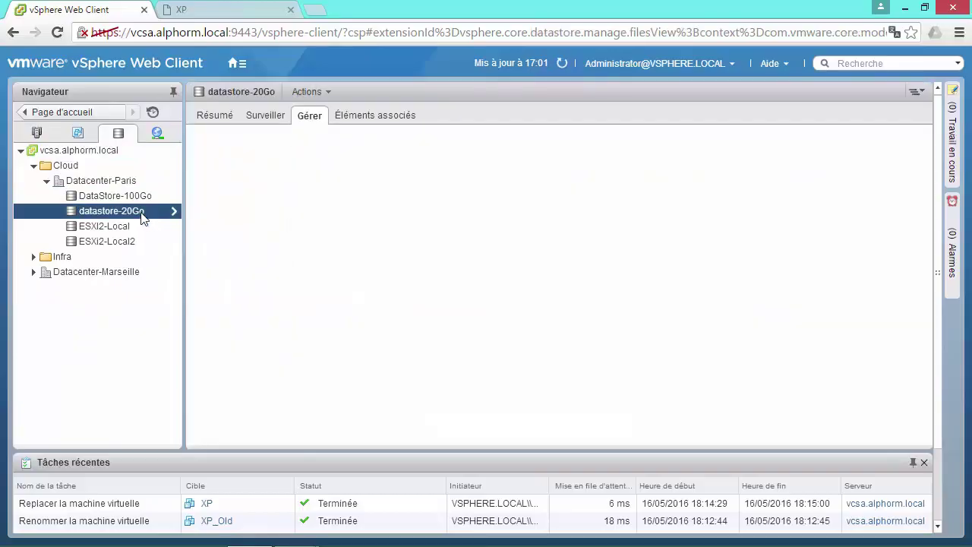
right_click(141, 212)
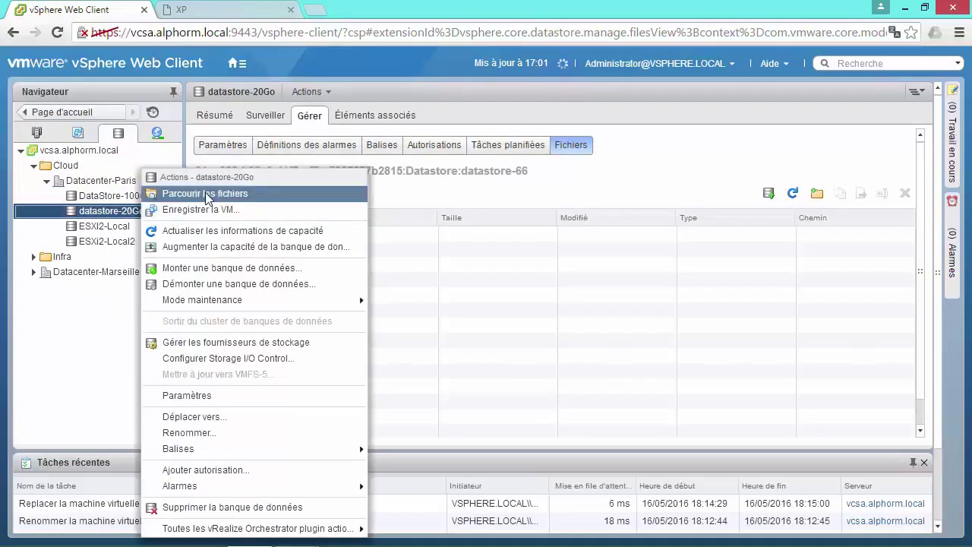
left_click(190, 191)
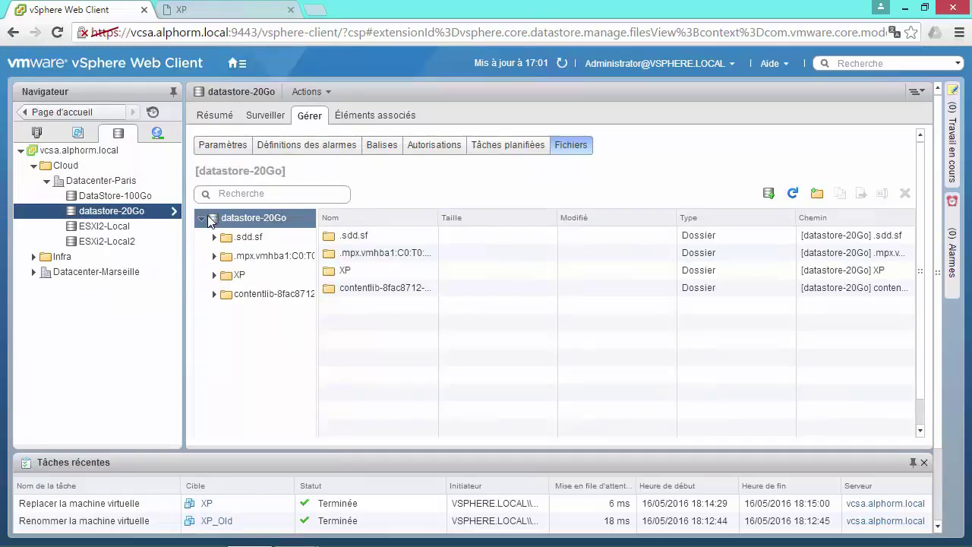
left_click(364, 272)
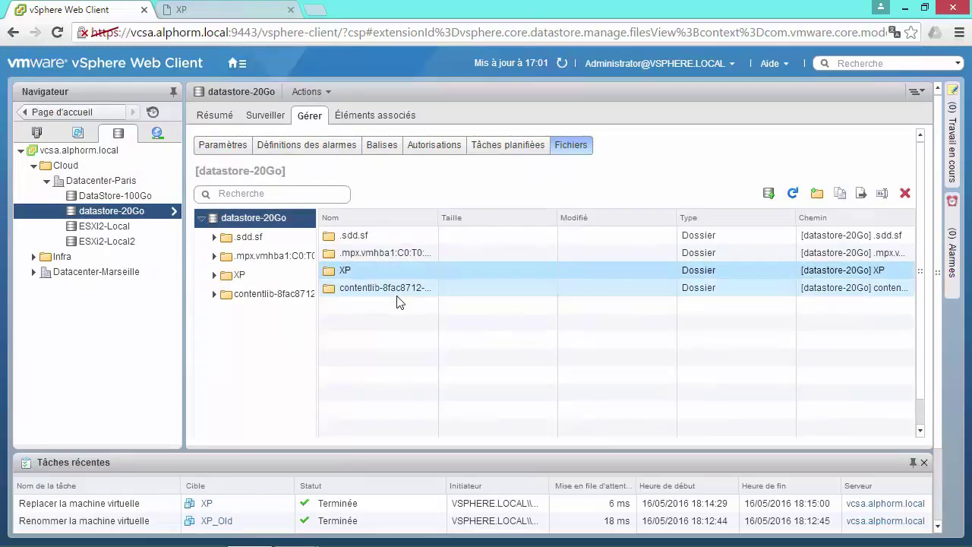
Show the hosts and clusters inventory again and minimize the browser to switch to the desktop vSphere Client.
left_click(37, 133)
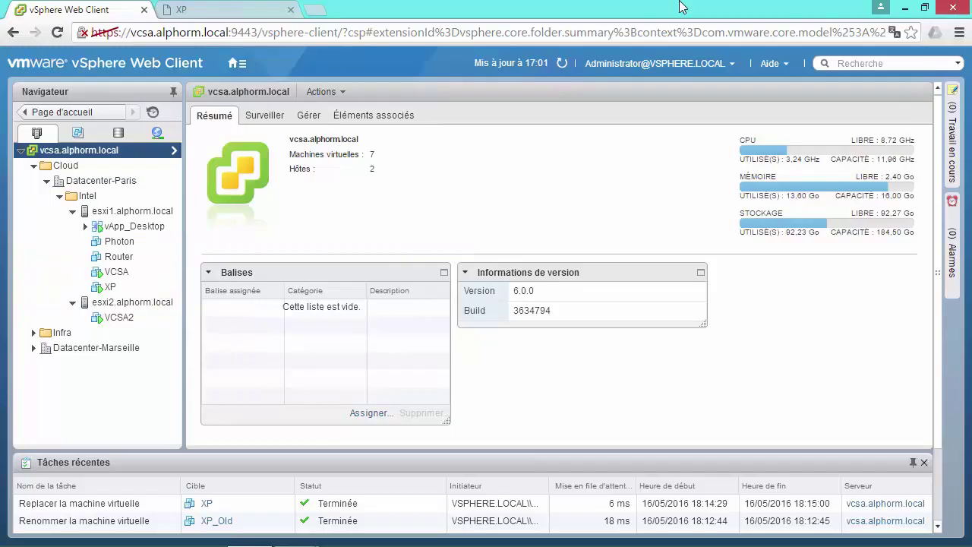
mouse_move(835, 11)
left_click(886, 9)
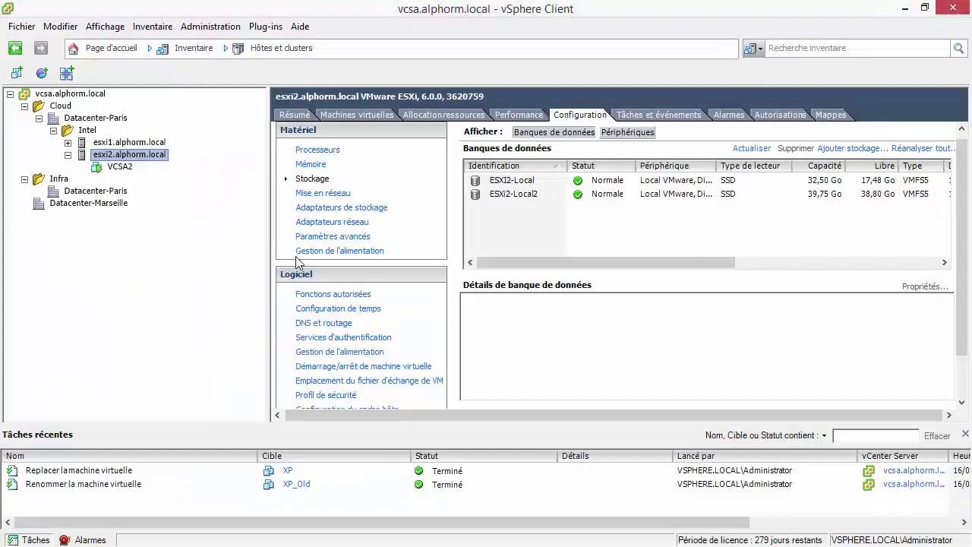